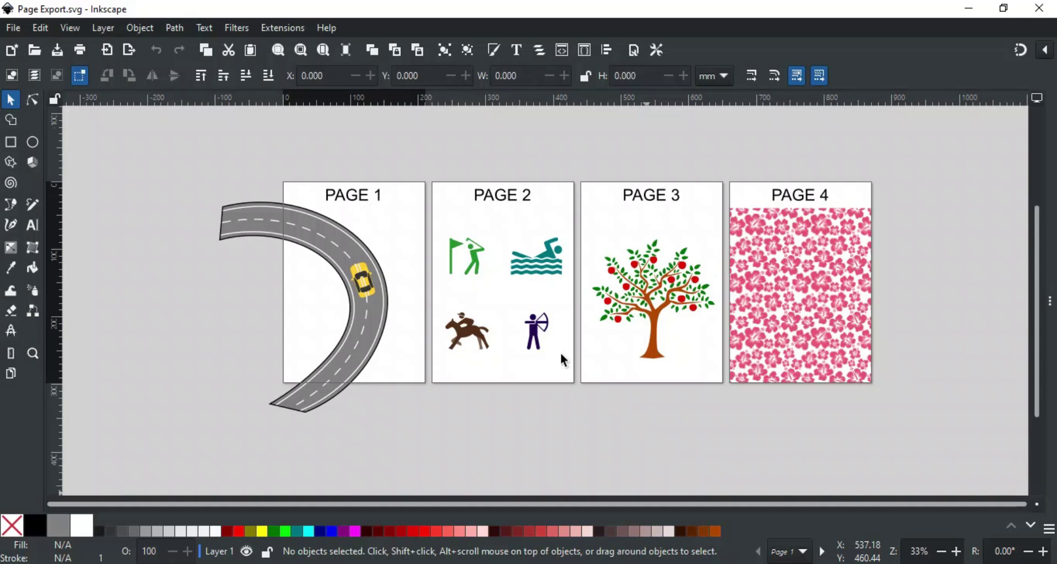
# Open the export settings for the four-page document.
pyautogui.click(11, 29)
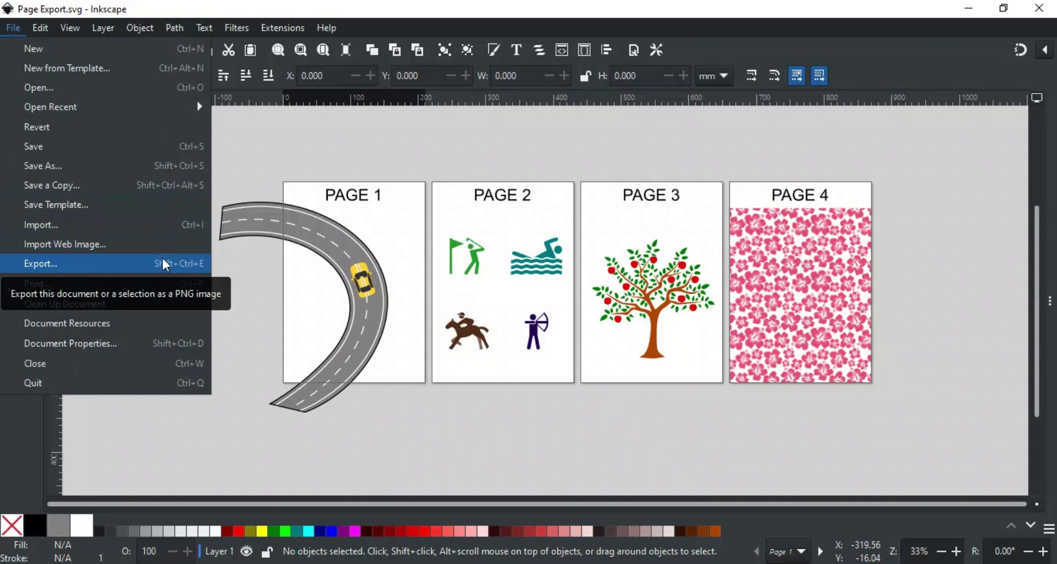
pyautogui.click(246, 150)
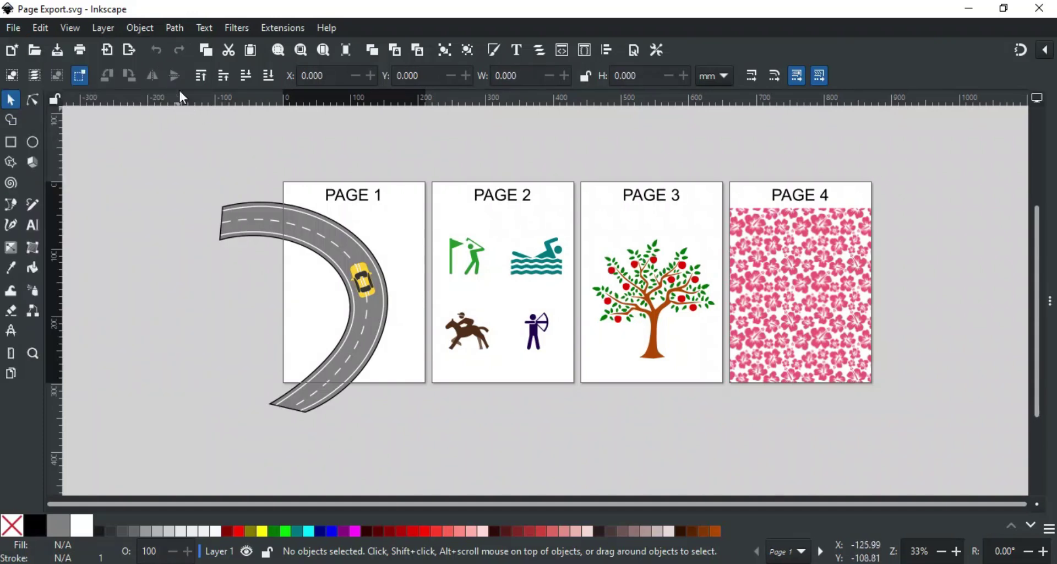
pyautogui.click(129, 50)
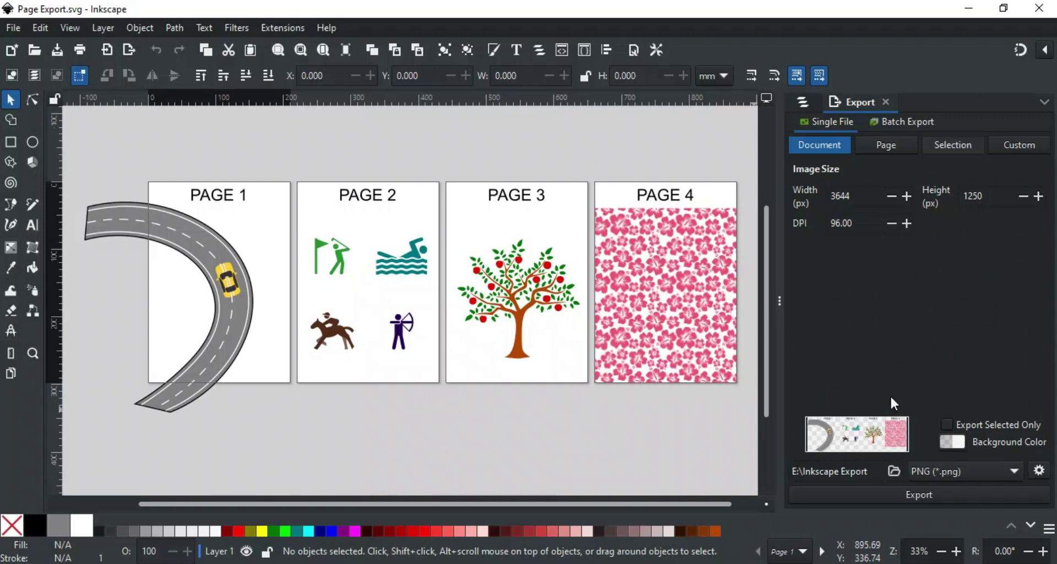
# Switch the export area to single pages and pick pages 1, 2 and 3 in turn.
pyautogui.click(887, 146)
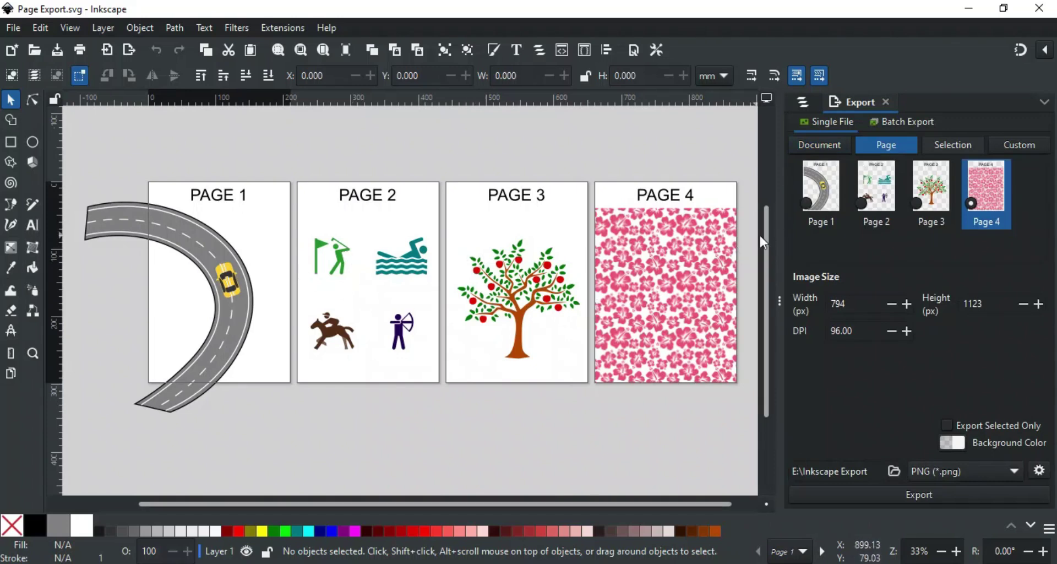
pyautogui.click(829, 205)
pyautogui.click(869, 204)
pyautogui.click(923, 201)
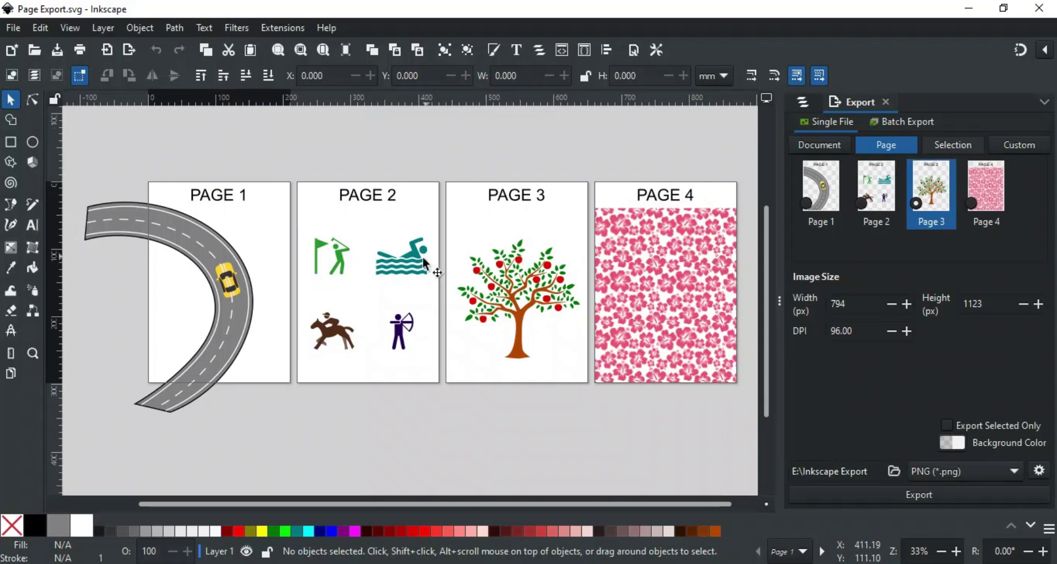
# Select the swimming and archery symbols on page 2 and view their export area as Selection and as Custom.
pyautogui.moveTo(419, 265); pyautogui.dragTo(399, 328)
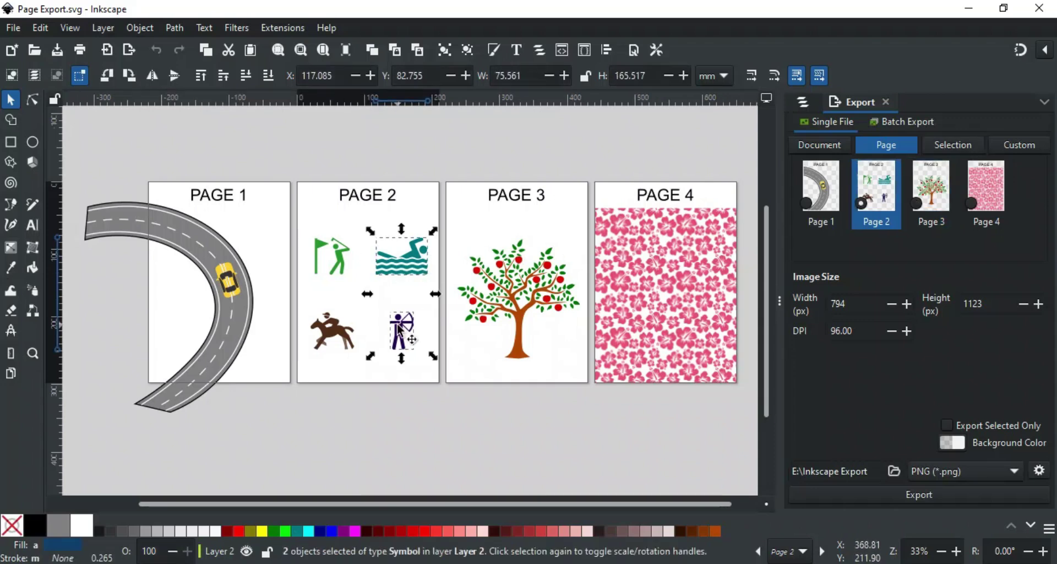
pyautogui.click(952, 146)
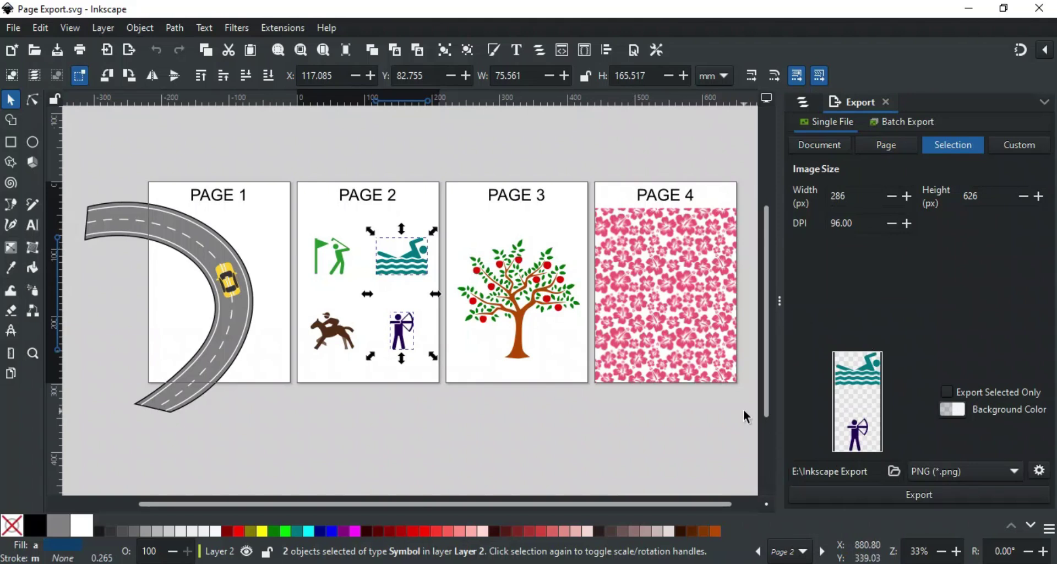
pyautogui.click(1020, 145)
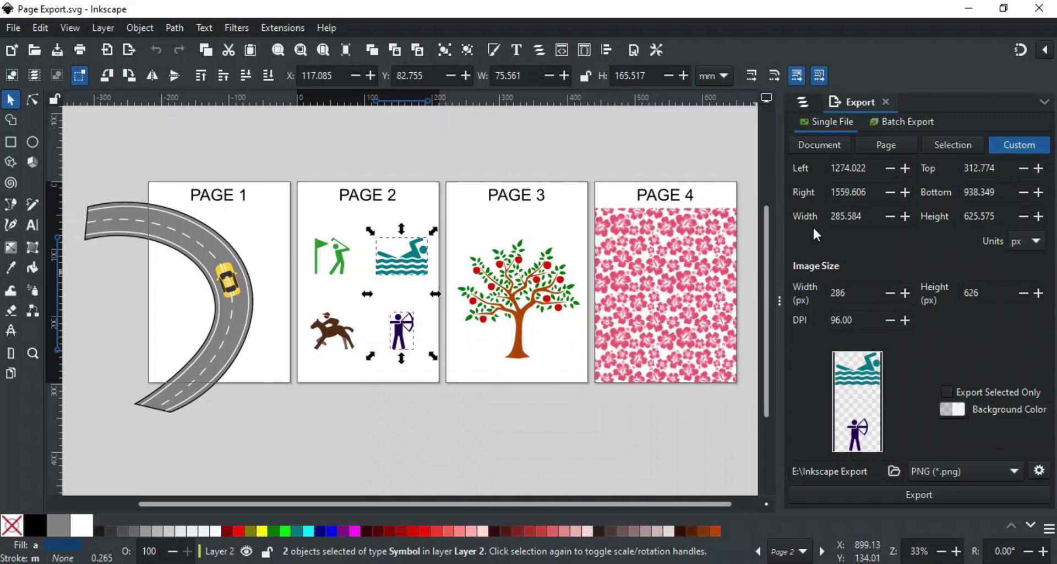
# Draw a rectangle over the floral pattern on page 4 and size it to 120 by 60 mm.
pyautogui.click(747, 267)
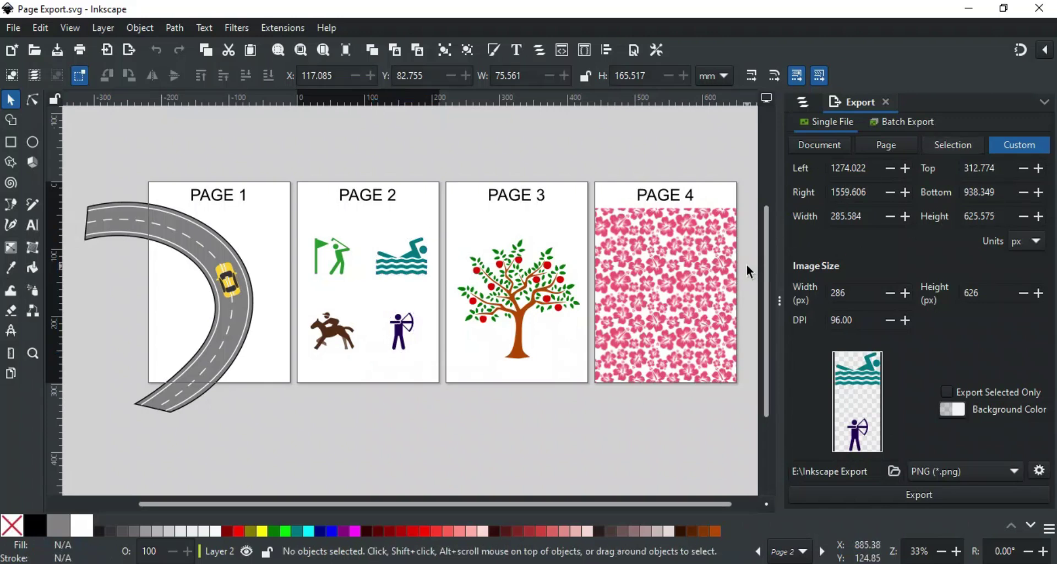
pyautogui.press('r')
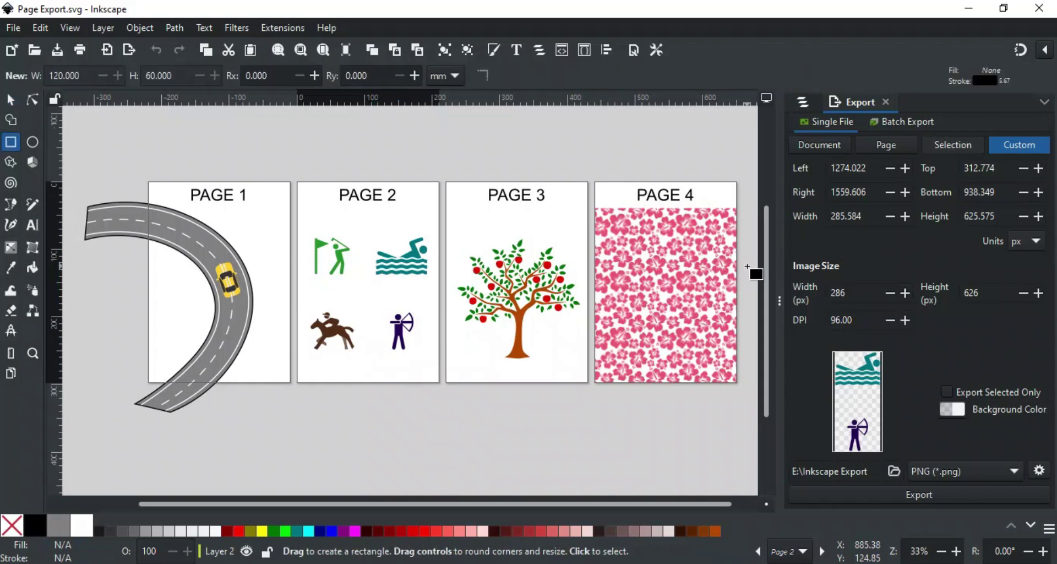
pyautogui.moveTo(618, 260)
pyautogui.mouseDown()
pyautogui.moveTo(675, 296)
pyautogui.moveTo(708, 283)
pyautogui.moveTo(710, 305)
pyautogui.mouseUp()
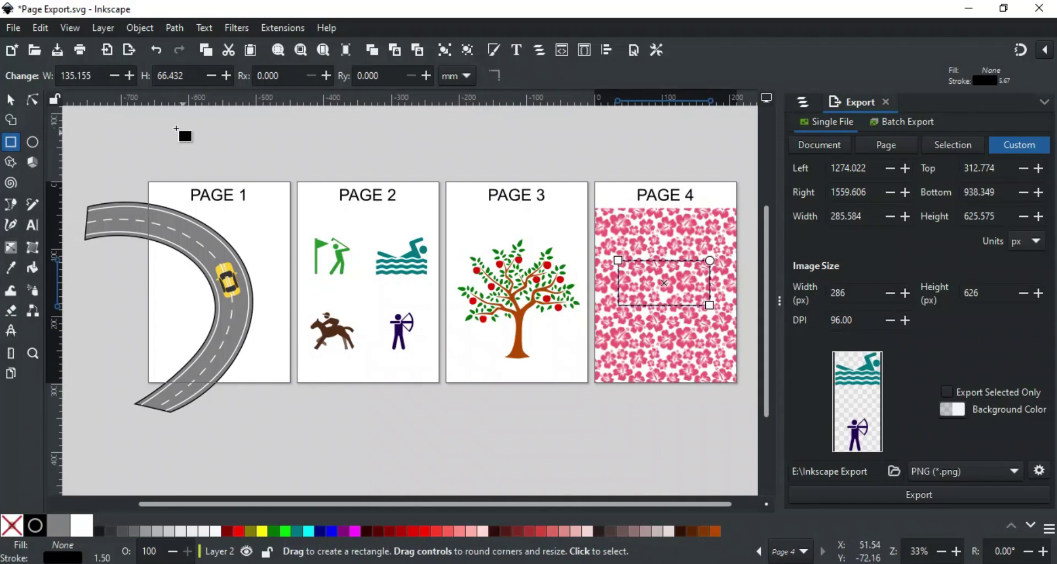
pyautogui.tripleClick(58, 76)
pyautogui.write('120')
pyautogui.press('Tab')
pyautogui.write('60')
pyautogui.press('Return')
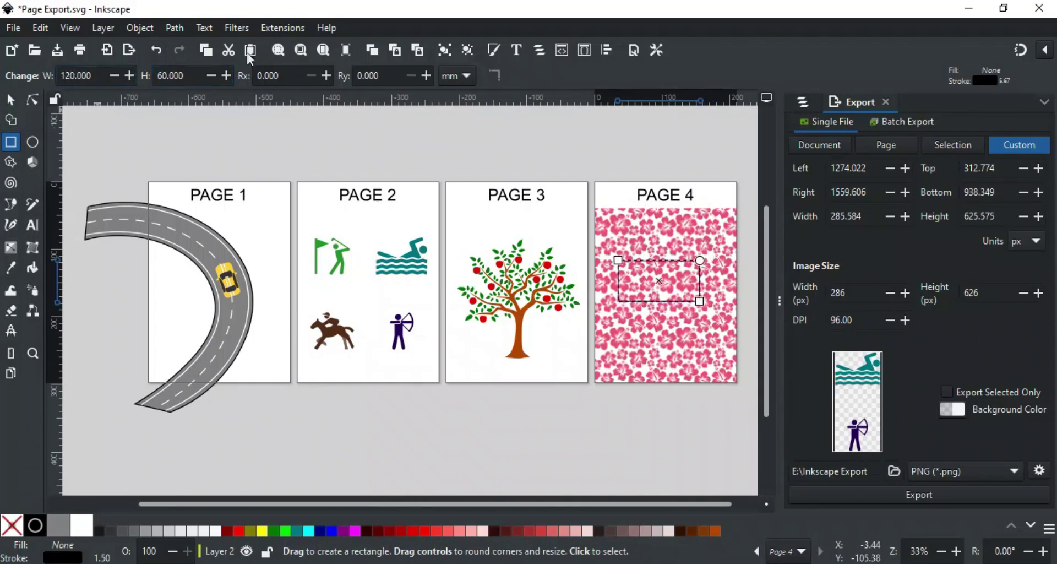
# Set the export area to the selected rectangle and nudge the rectangle down and slightly right on page 4.
pyautogui.click(952, 144)
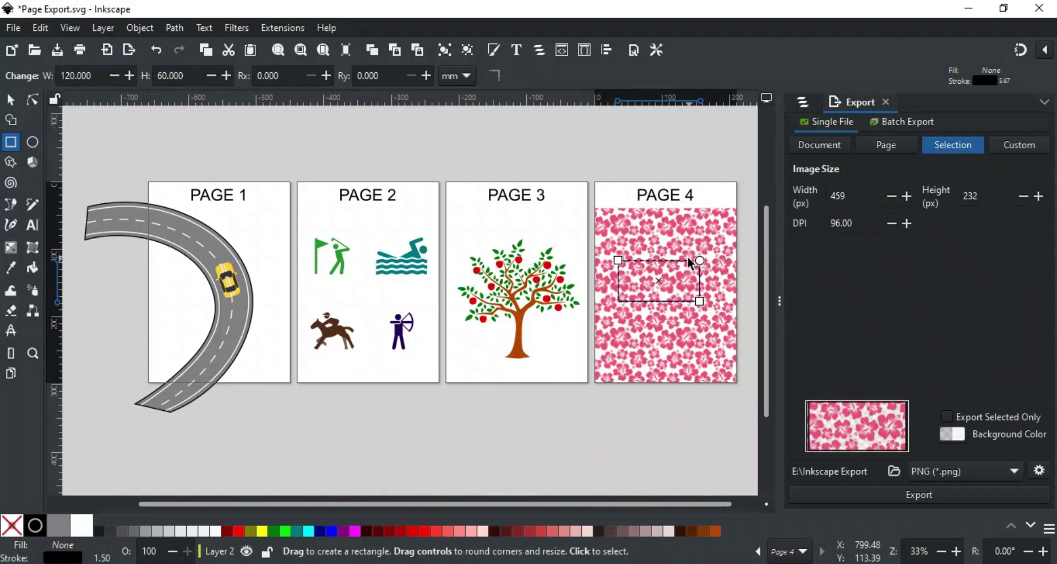
pyautogui.press('s')
pyautogui.hotkey('shift', 'Down')
pyautogui.hotkey('shift', 'Down')
pyautogui.hotkey('shift', 'Down')
pyautogui.hotkey('shift', 'Down')
pyautogui.hotkey('shift', 'Right')
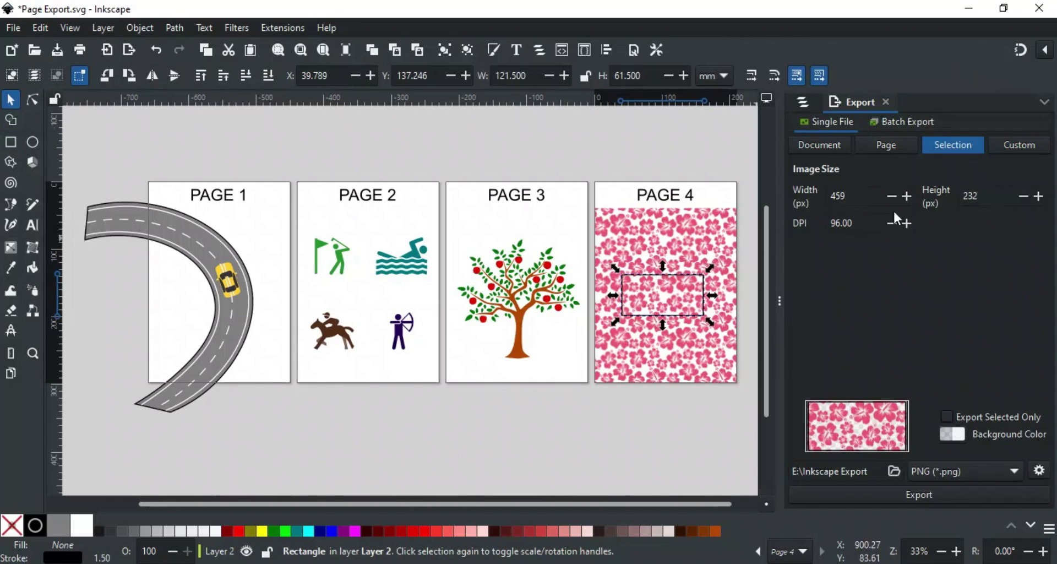
# Switch to the custom export area for the moved rectangle and remove the rectangle from page 4.
pyautogui.click(1037, 147)
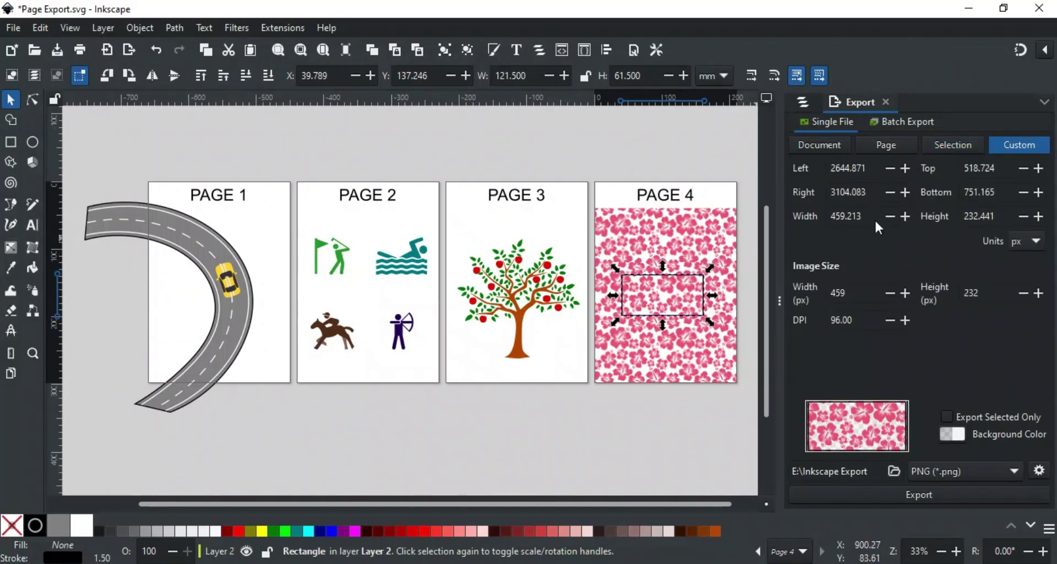
pyautogui.click(706, 335)
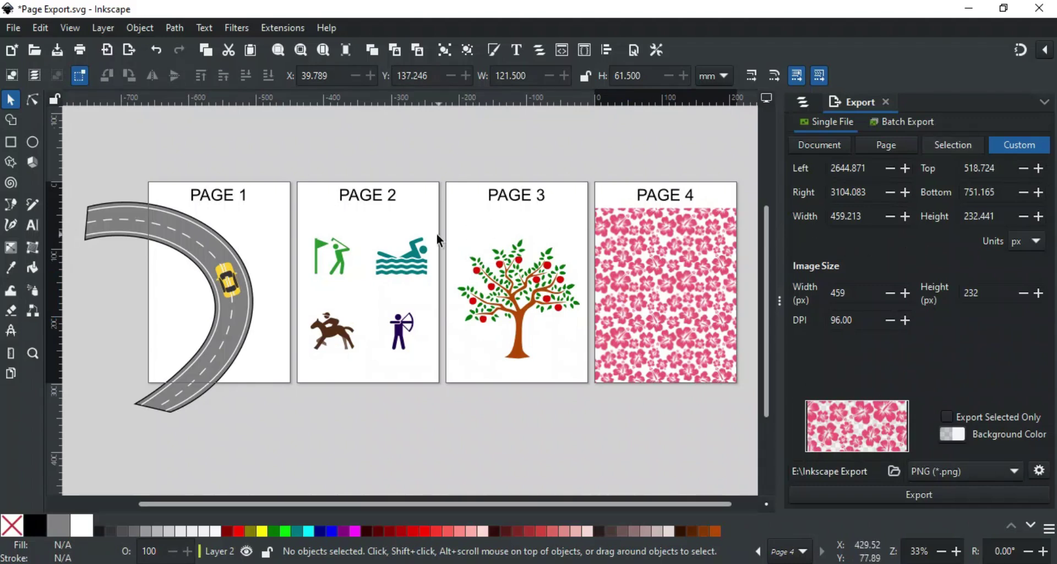
# Select the swimming symbol on page 2 and view its export area as Selection and as Custom.
pyautogui.click(404, 253)
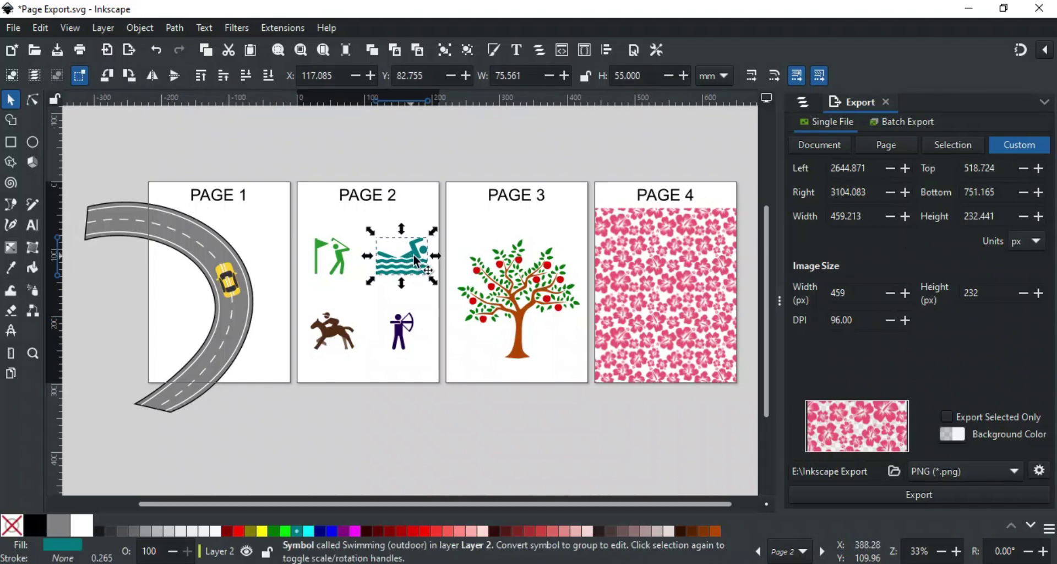
pyautogui.click(948, 145)
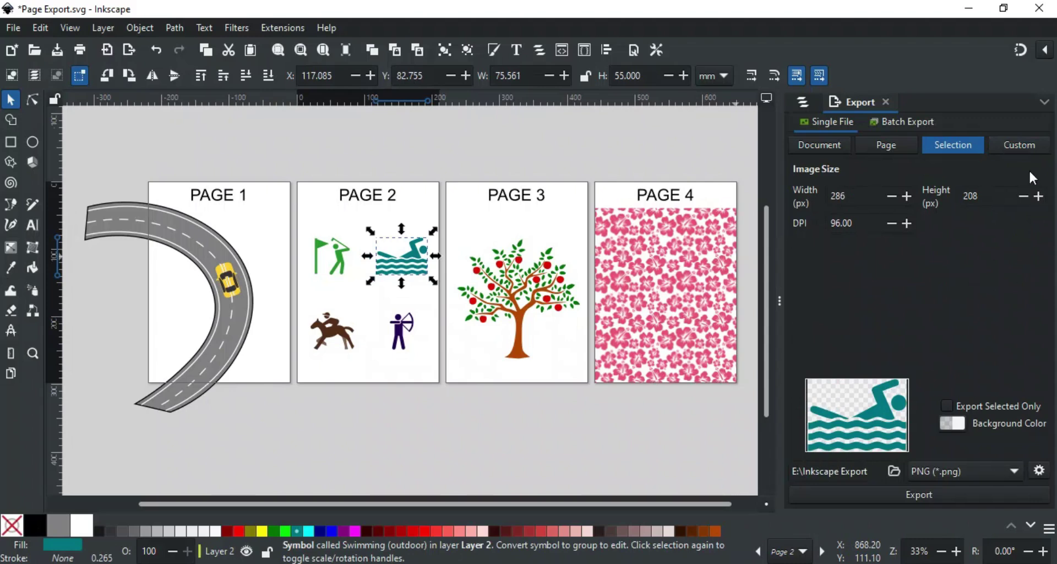
pyautogui.click(1025, 147)
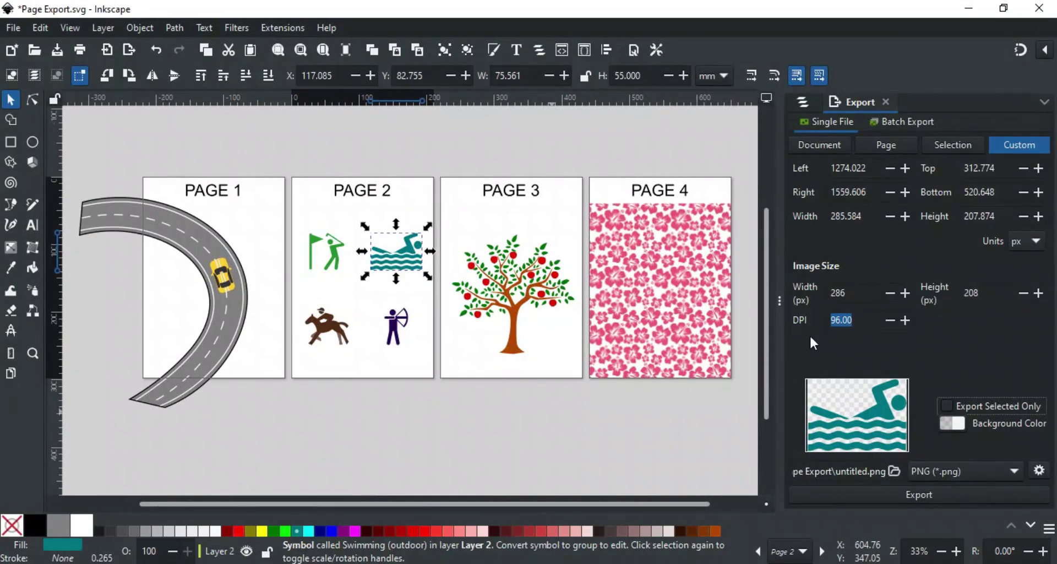
# Go through the Document and Page export areas and settle on Selection.
pyautogui.click(835, 149)
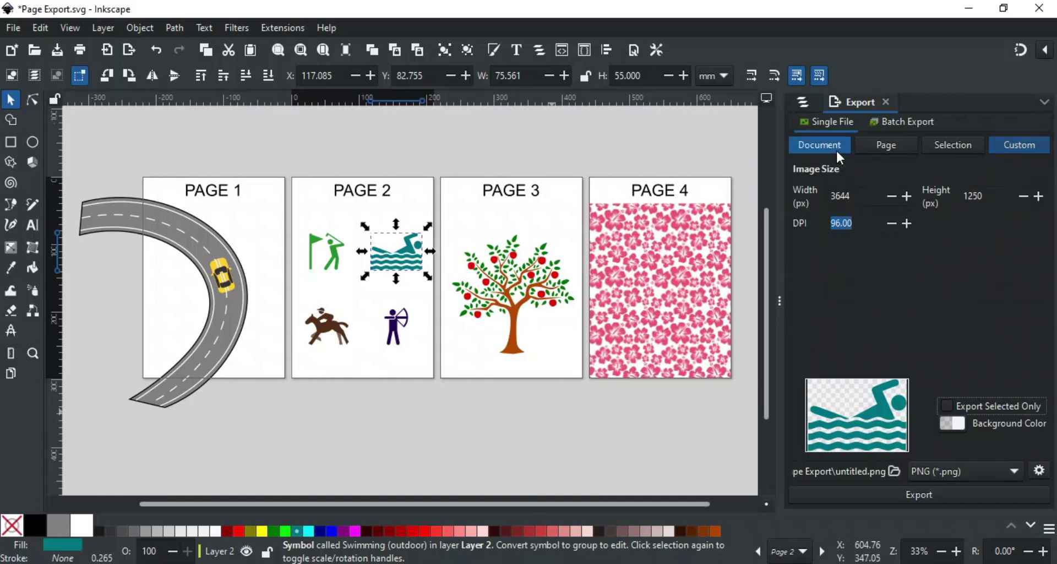
pyautogui.click(884, 144)
pyautogui.click(940, 145)
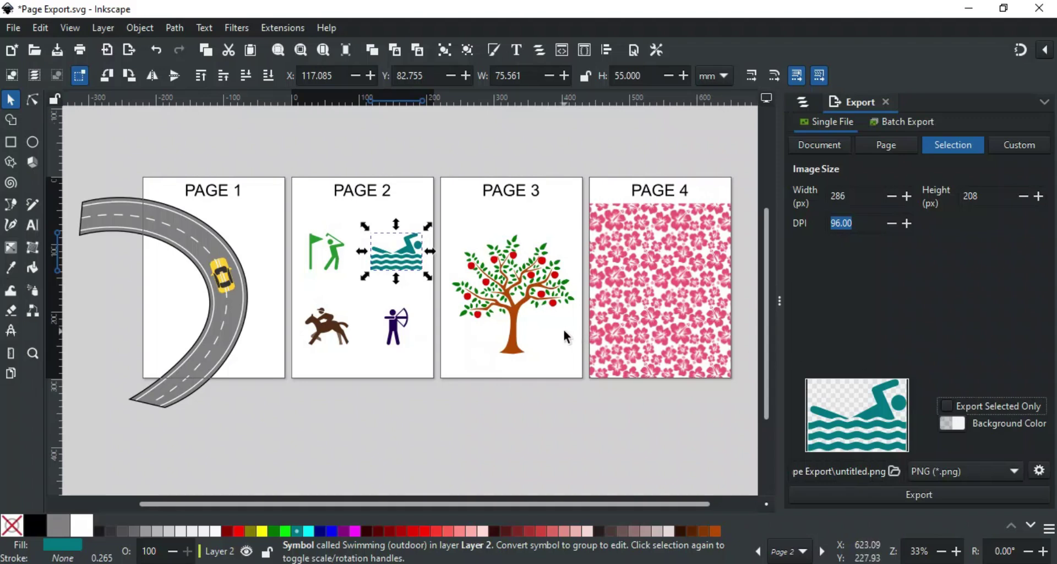
# Select the trunk and the leaves of the tree on page 3 and limit the export to selected objects only.
pyautogui.press('+')
pyautogui.press('+')
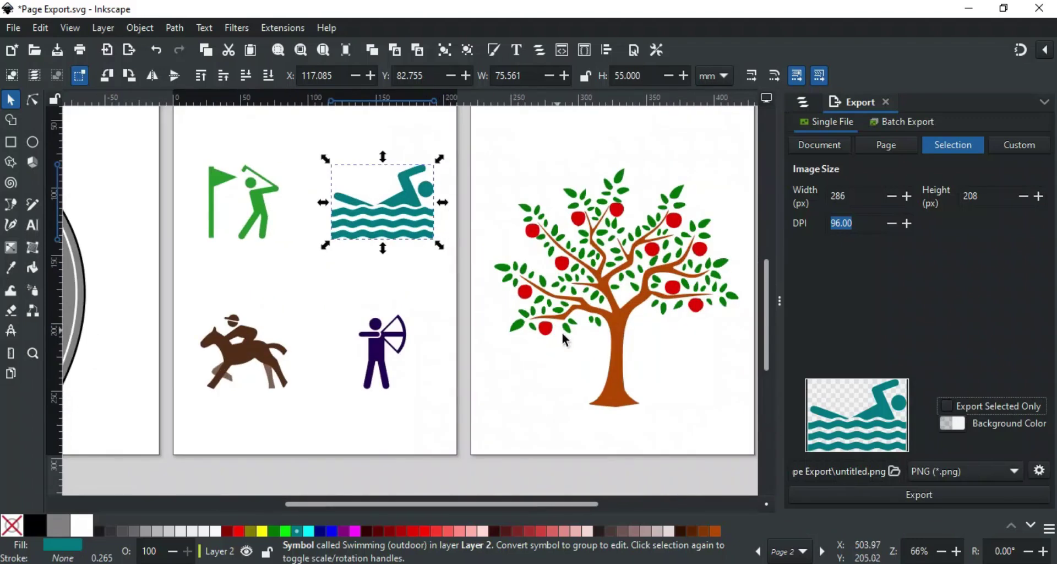
pyautogui.moveTo(571, 502); pyautogui.dragTo(588, 469)
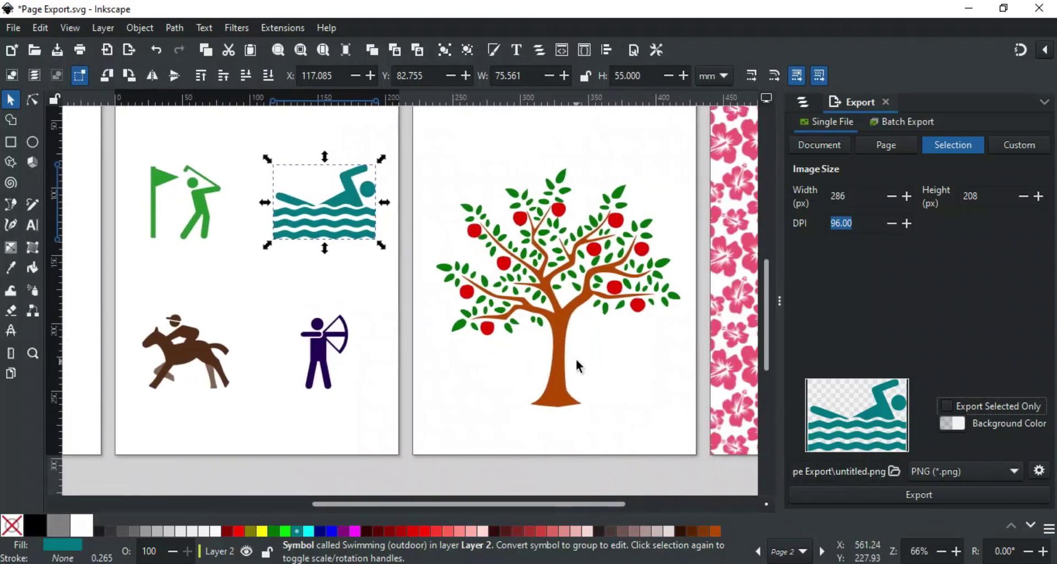
pyautogui.click(563, 345)
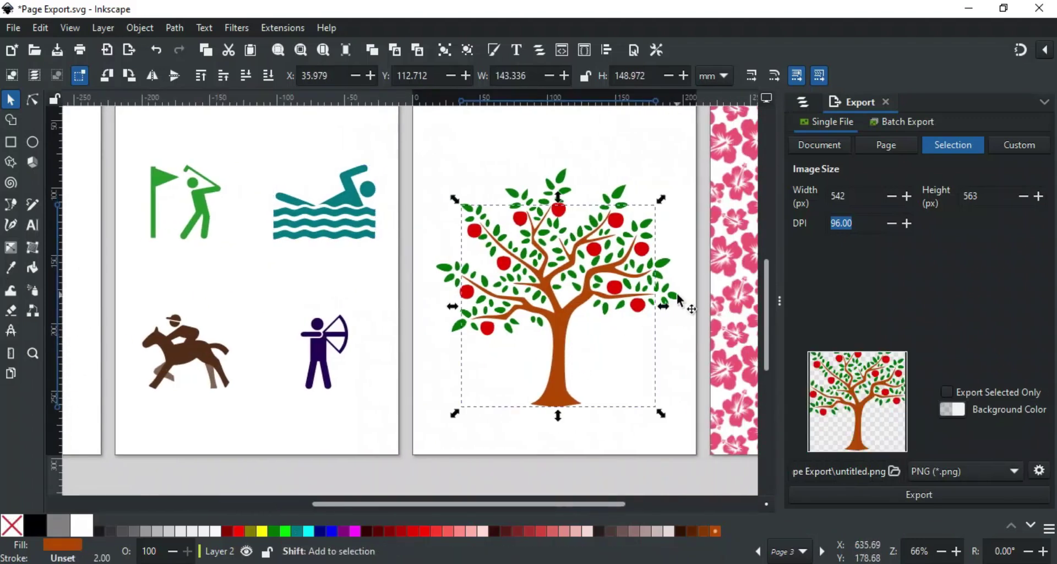
pyautogui.keyDown('shift'); pyautogui.click(678, 300); pyautogui.keyUp('shift')
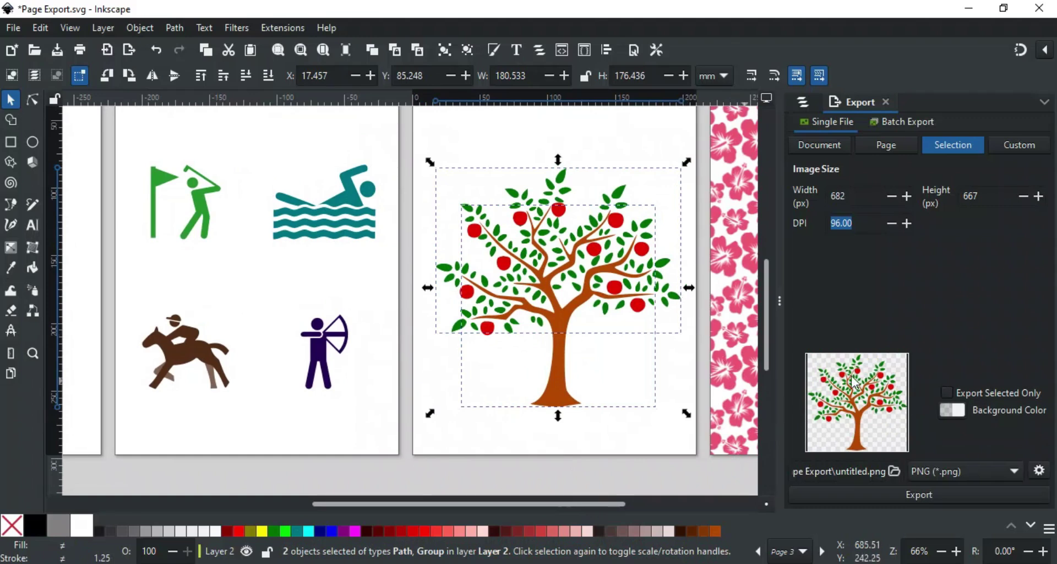
pyautogui.click(946, 393)
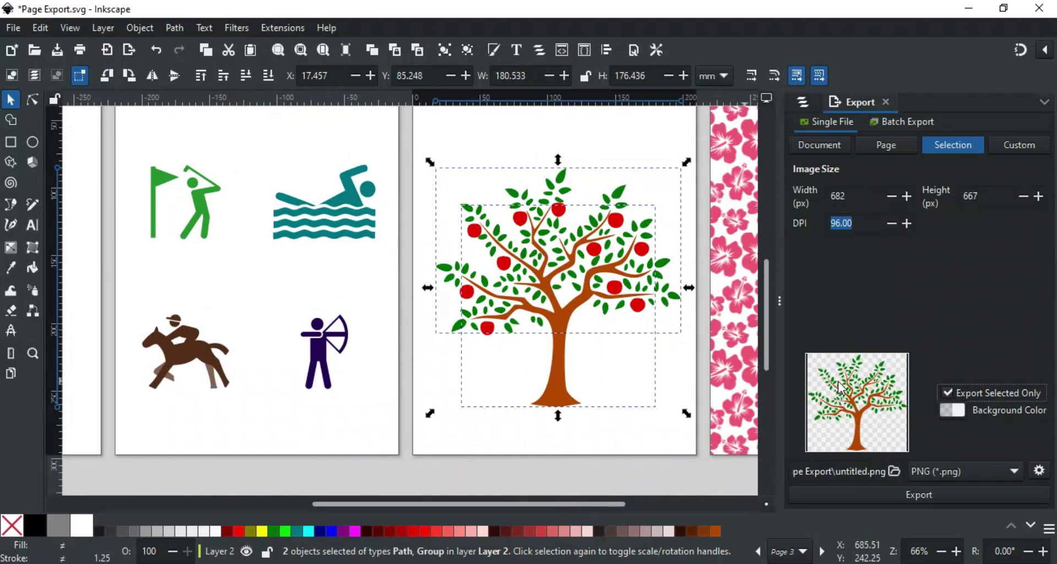
# Examine the export background color, the available file formats and the PNG format options without changing them.
pyautogui.click(954, 415)
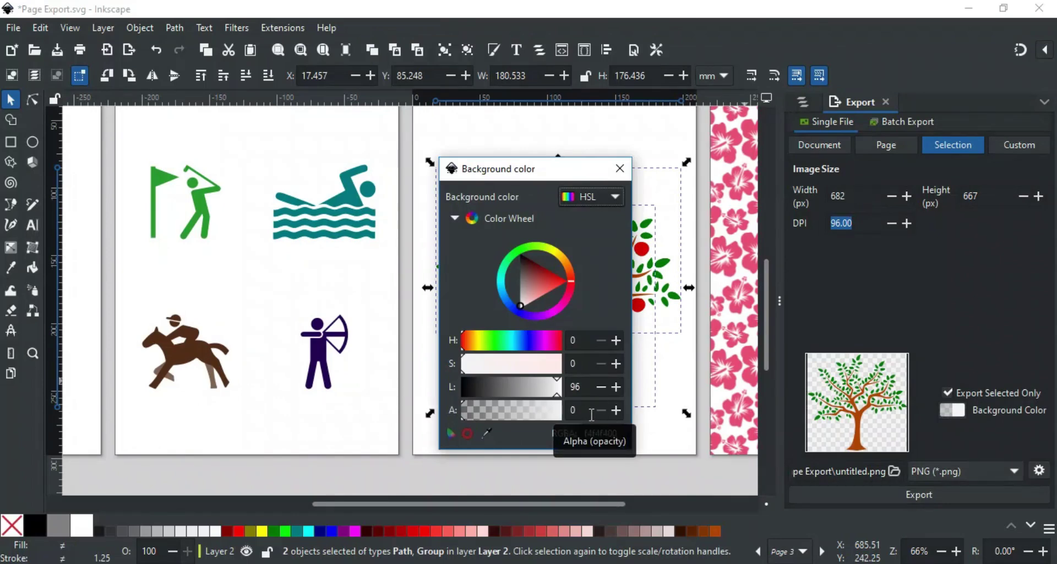
pyautogui.click(619, 169)
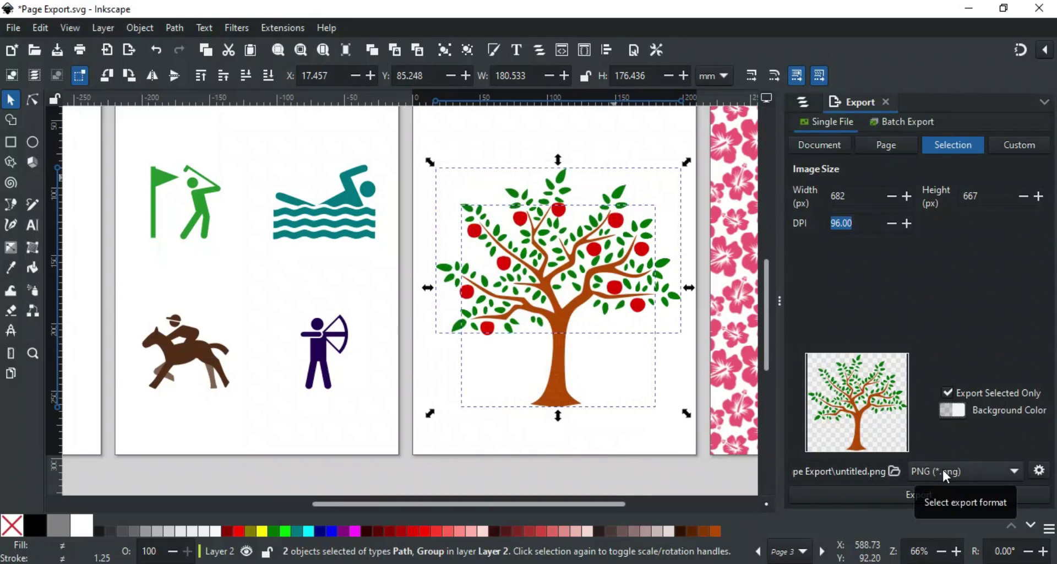
pyautogui.click(1011, 473)
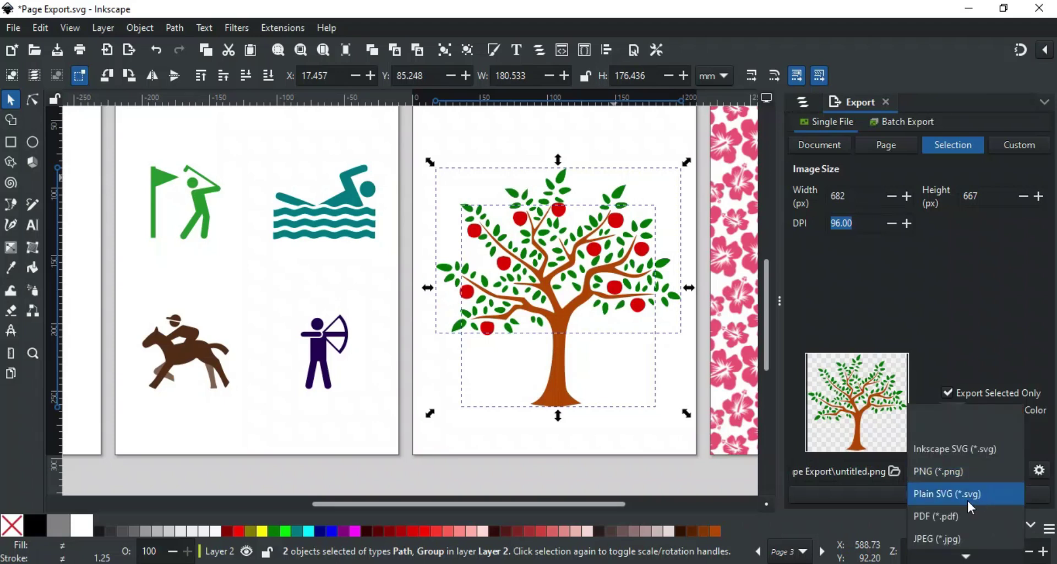
pyautogui.scroll(-2, 973, 494)
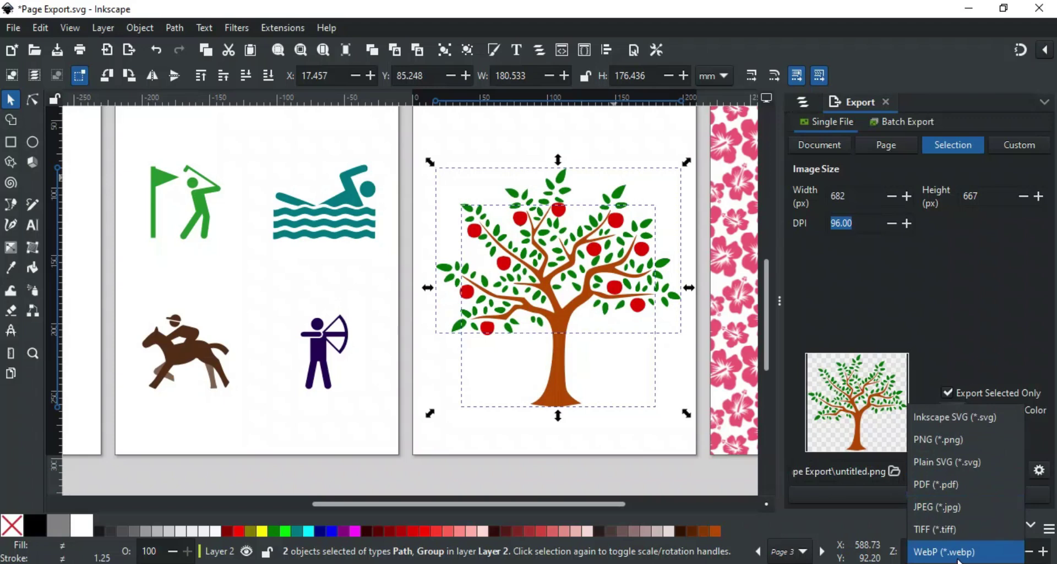
pyautogui.click(1037, 447)
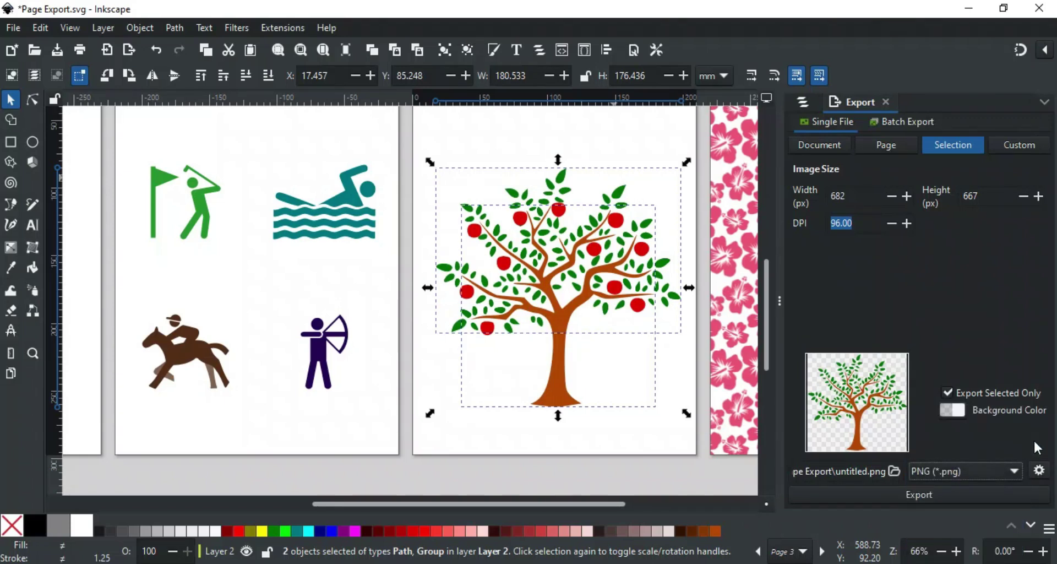
pyautogui.click(1039, 472)
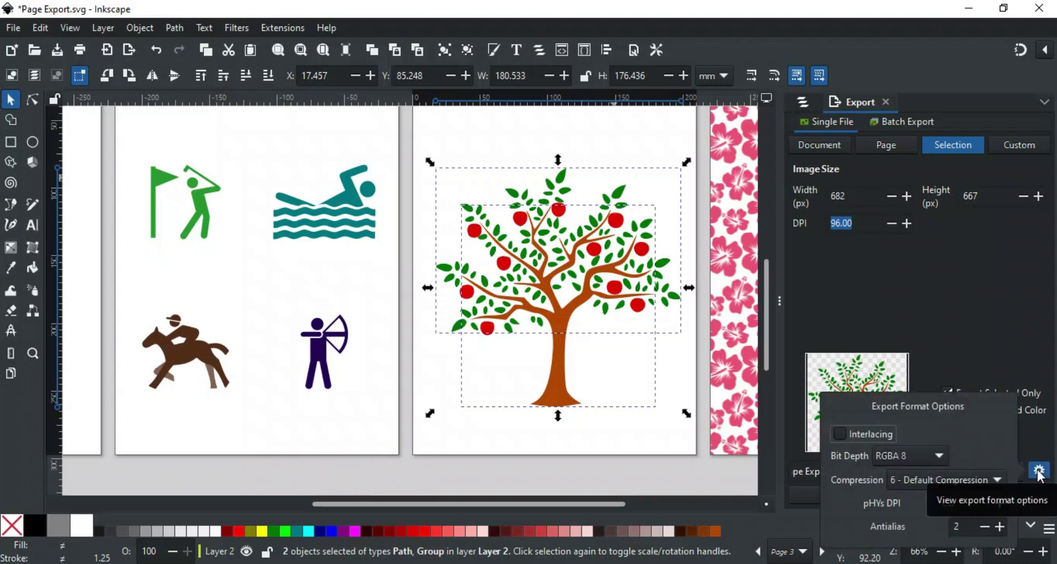
pyautogui.click(1039, 471)
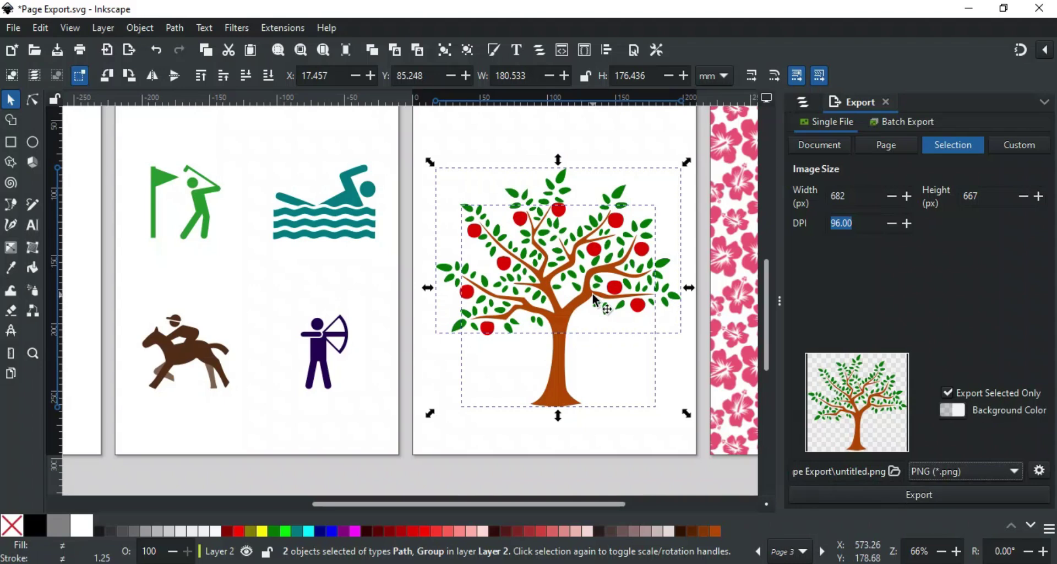
# Extend the selection on page 3 to the whole tree, including the apples.
pyautogui.click(448, 364)
pyautogui.moveTo(458, 177); pyautogui.dragTo(586, 297)
# Set the export resolution to 150 DPI and name the PNG file tree.
pyautogui.moveTo(856, 225); pyautogui.dragTo(831, 224)
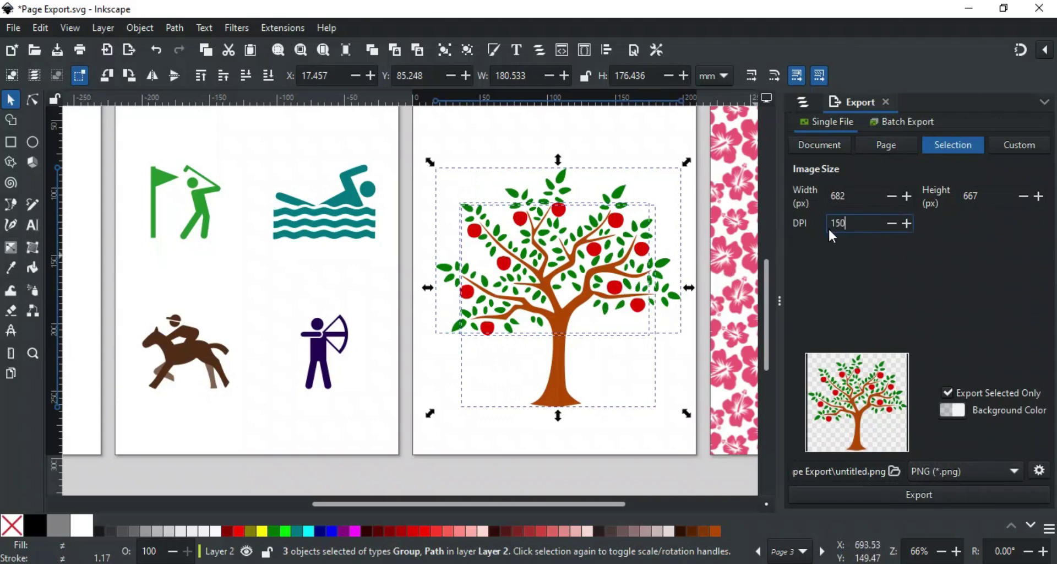
pyautogui.doubleClick(852, 466)
pyautogui.write('tree')
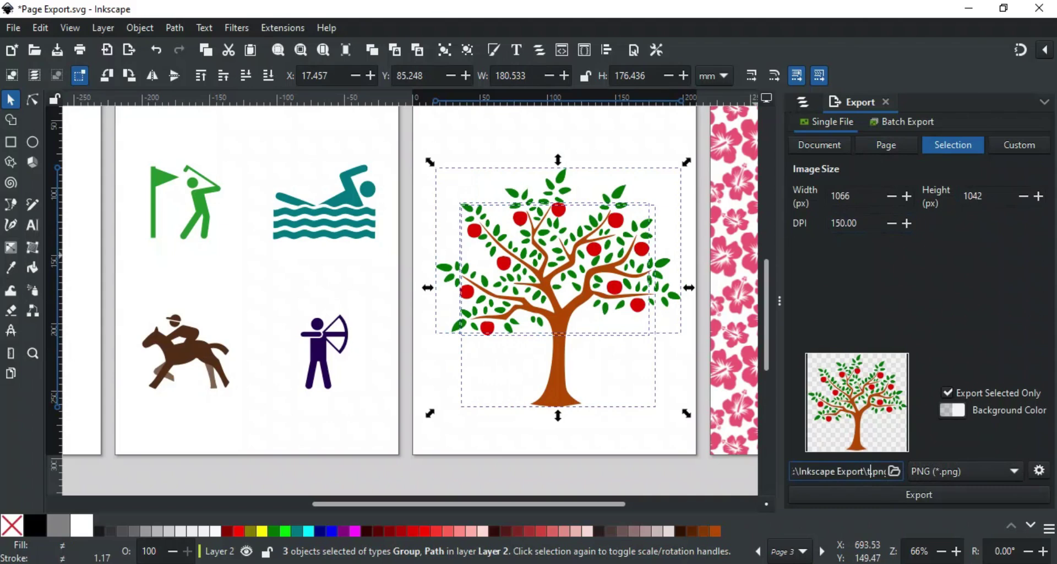
# Export the selected apple tree as the 150 DPI PNG file tree.
pyautogui.click(931, 496)
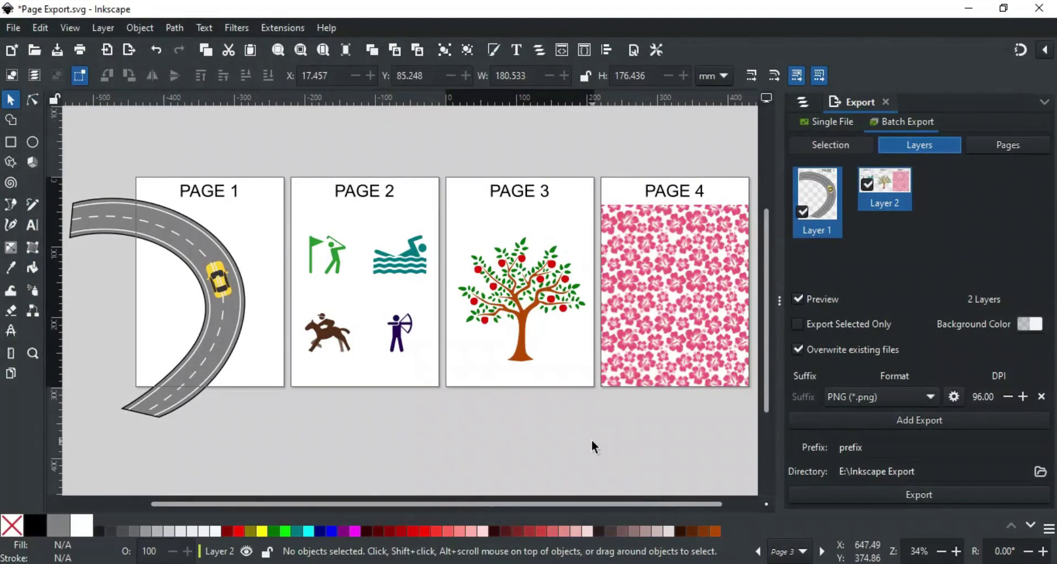
# Select the four sports icons on page 2 and set the batch export to work on the selection.
pyautogui.moveTo(299, 236); pyautogui.dragTo(432, 357)
pyautogui.click(838, 147)
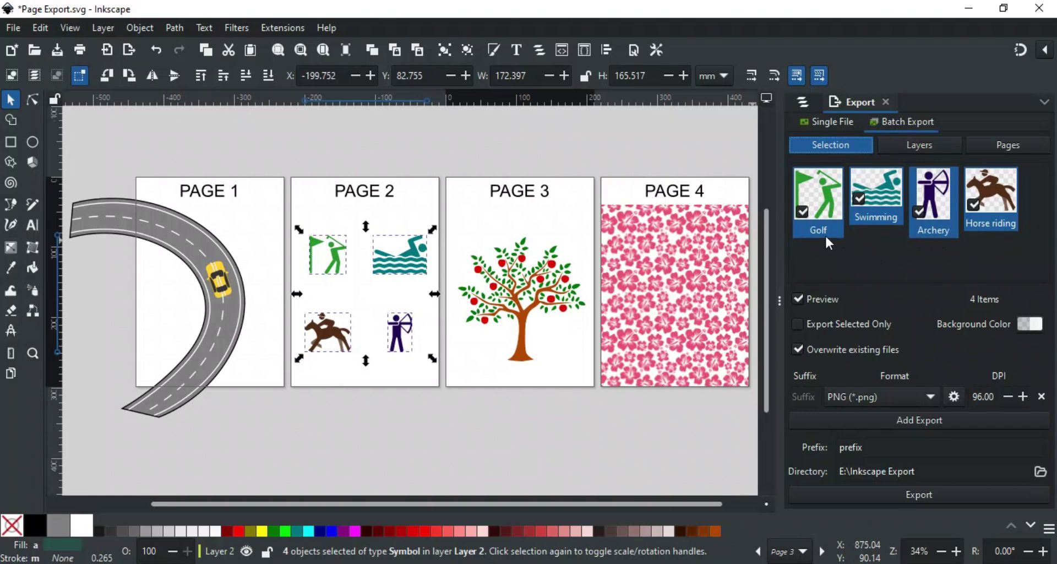
# Try excluding and re-including the Golf and Swimming icons in the batch export, and switching the preview off and on.
pyautogui.click(802, 210)
pyautogui.click(802, 210)
pyautogui.click(860, 199)
pyautogui.click(860, 198)
pyautogui.click(799, 299)
pyautogui.click(799, 299)
# Add a second export format to the batch and give the two formats the suffixes PNG and JPG.
pyautogui.click(879, 417)
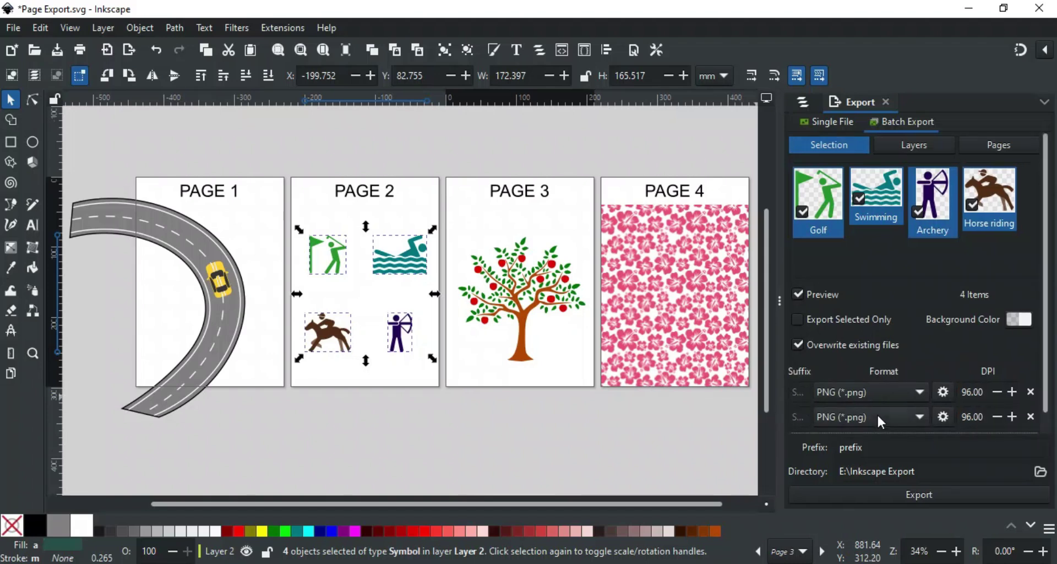
pyautogui.click(796, 391)
pyautogui.write('2')
pyautogui.write('PNG')
pyautogui.click(800, 417)
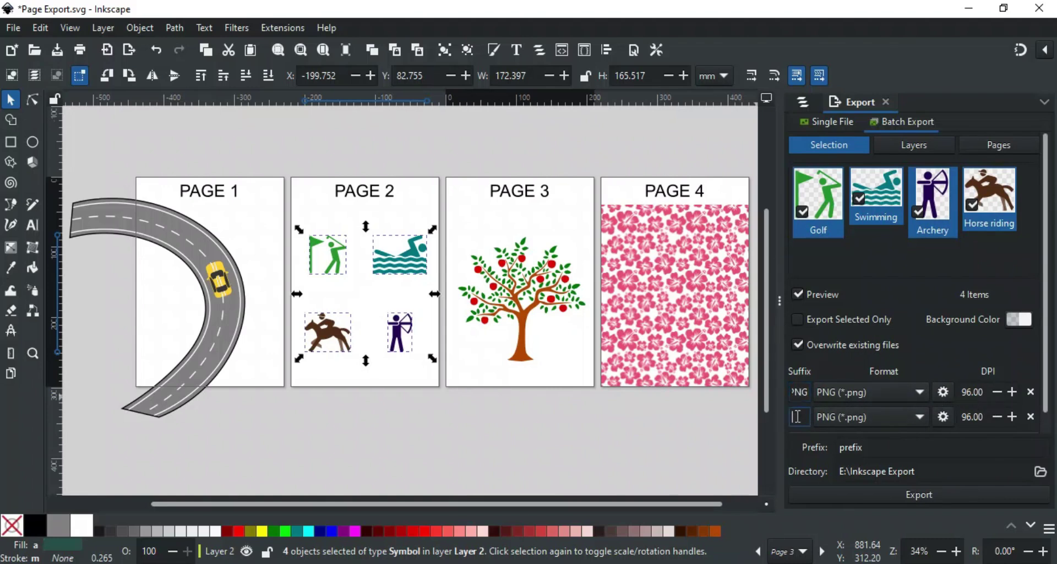
pyautogui.write('JPG')
# Set the second batch export format to JPEG (*.jpg) with a resolution of 150 DPI.
pyautogui.click(837, 418)
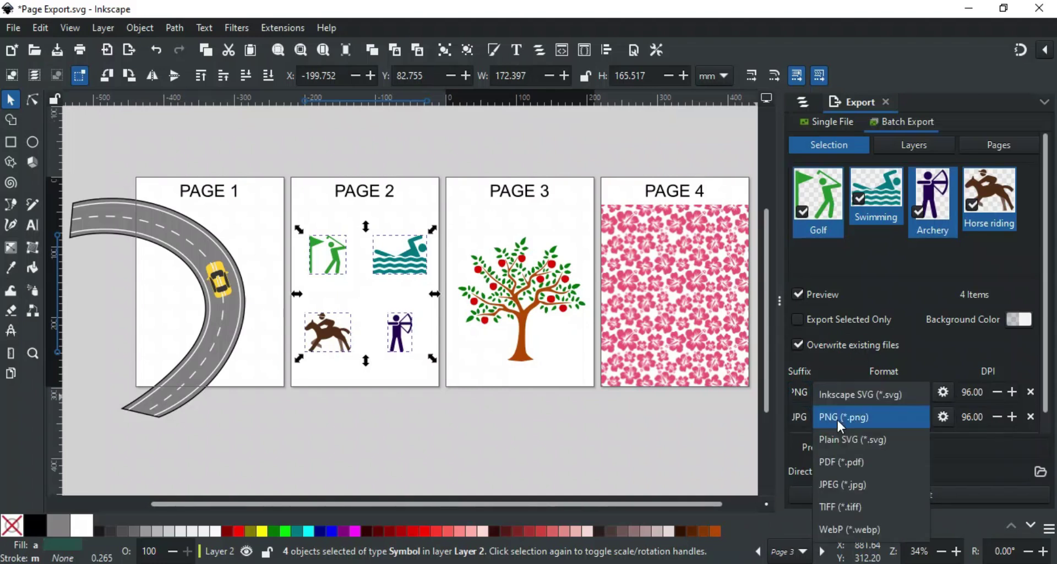
pyautogui.click(848, 474)
pyautogui.moveTo(983, 417); pyautogui.dragTo(959, 423)
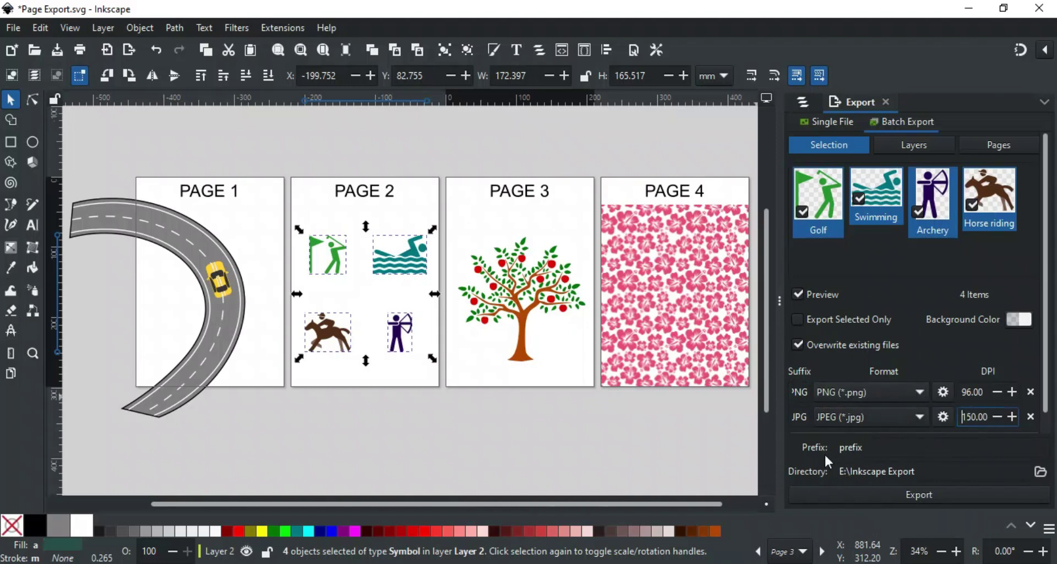
# Set the file name prefix to icon and batch export the four selected icons to E:\Inkscape Export.
pyautogui.moveTo(873, 448); pyautogui.dragTo(832, 452)
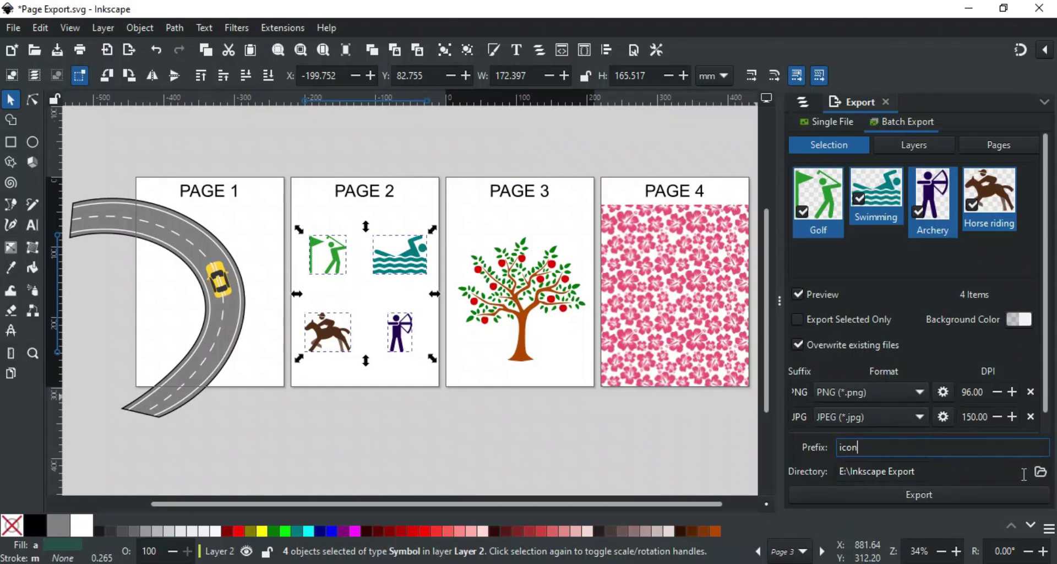
pyautogui.click(921, 491)
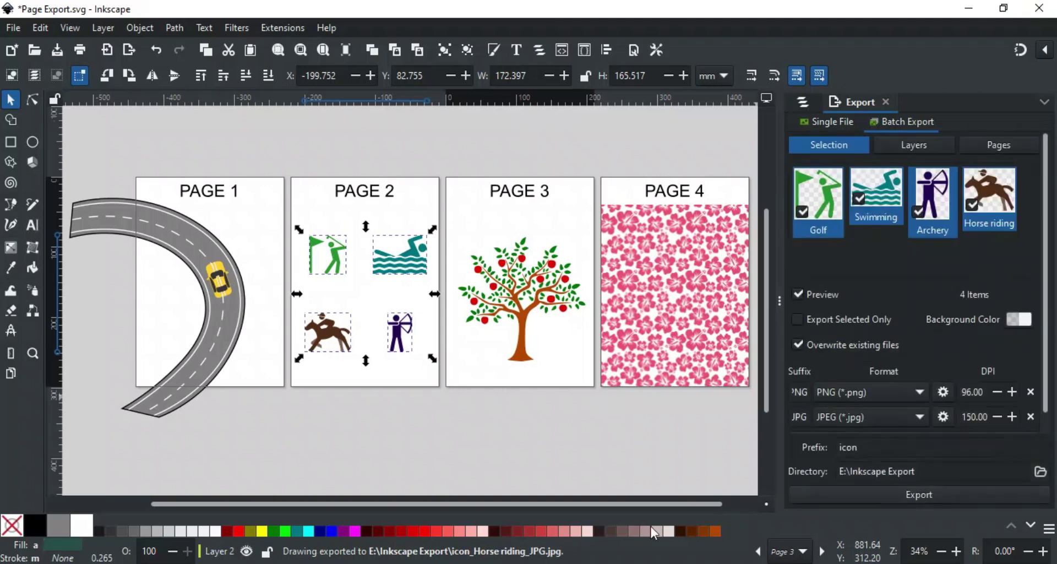
# Switch to File Explorer to check the exported files in the Inkscape Export folder, and return to Inkscape.
pyautogui.hotkey('alt', 'Tab')
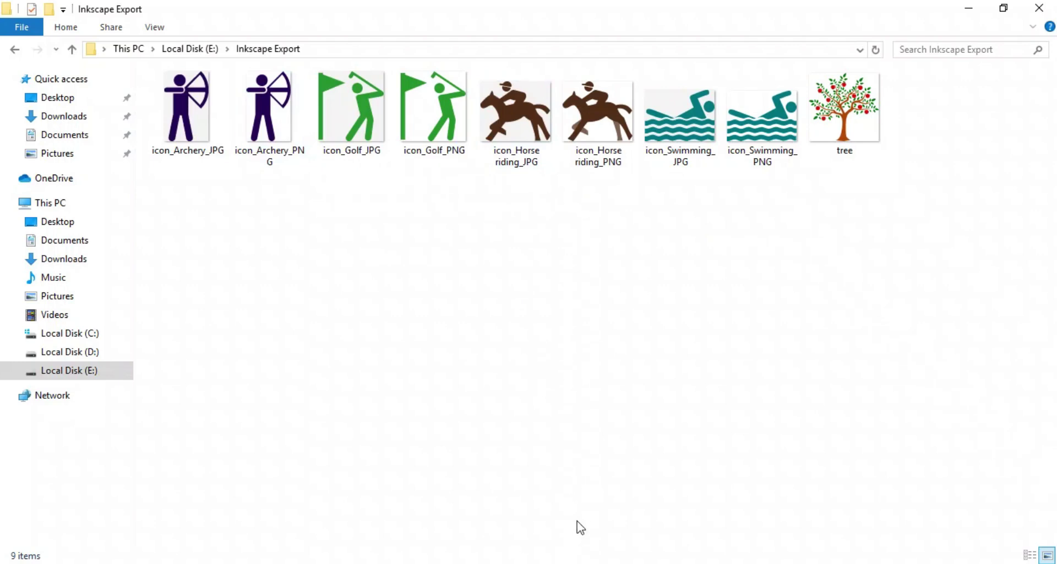
pyautogui.click(581, 562)
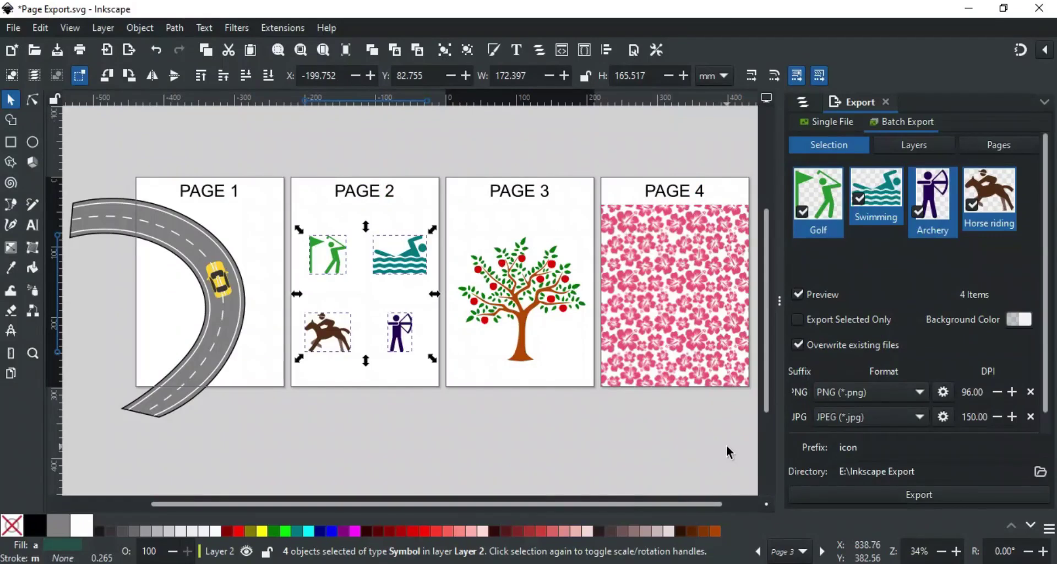
# View the layers available for batch export and set the batch export to work on pages.
pyautogui.click(925, 146)
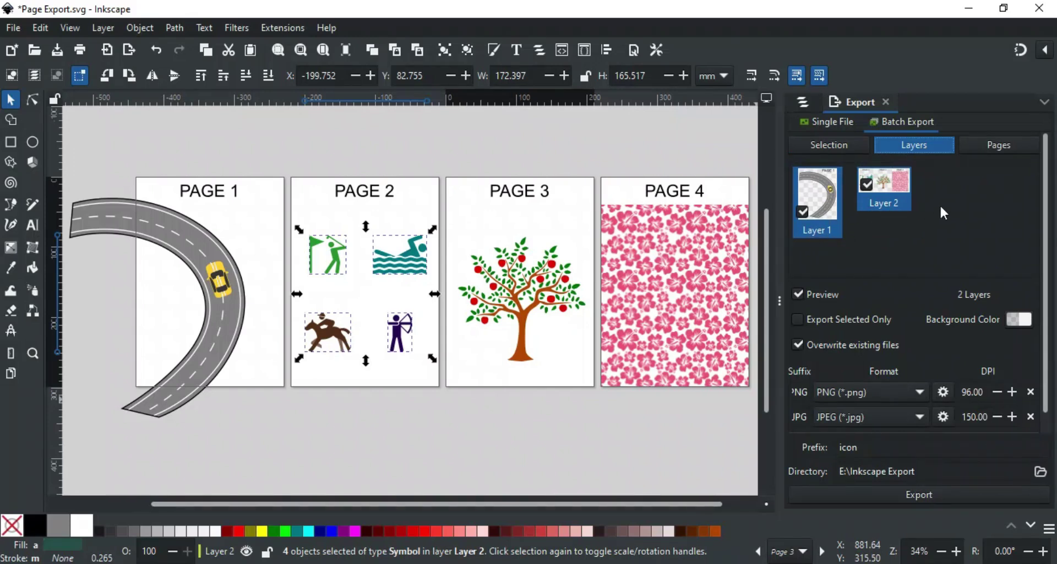
pyautogui.click(986, 144)
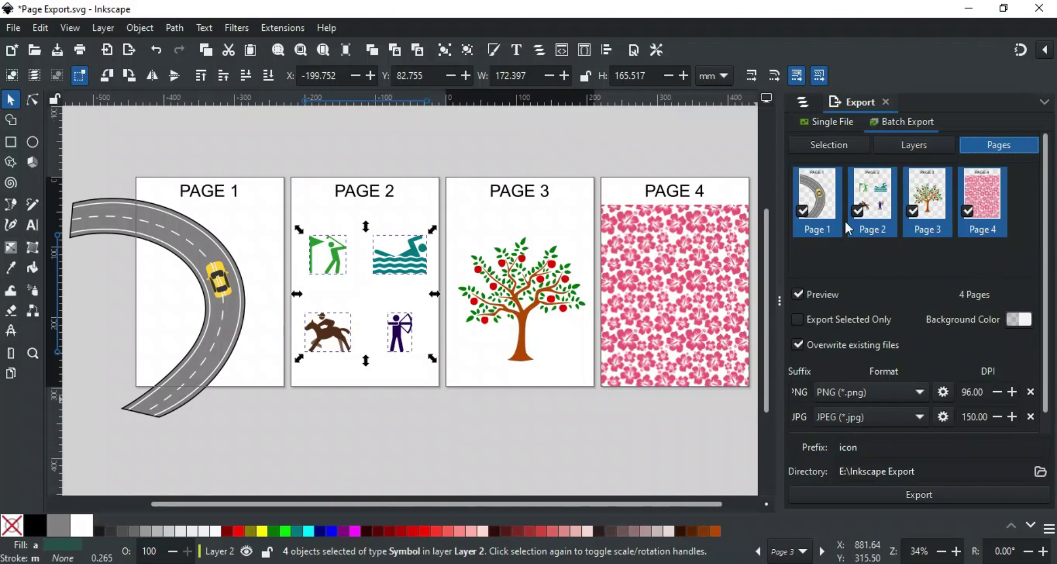
# Try excluding and re-including Page 1 and Page 2 in the batch export.
pyautogui.click(804, 212)
pyautogui.click(860, 214)
pyautogui.click(862, 215)
pyautogui.click(804, 212)
# Deselect the four sports icons on page 2.
pyautogui.click(472, 335)
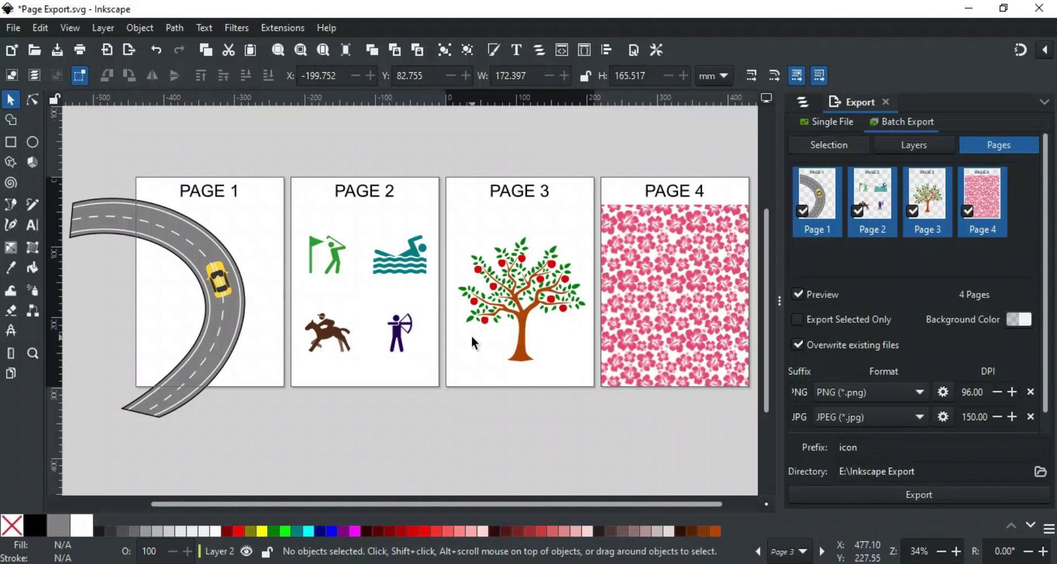